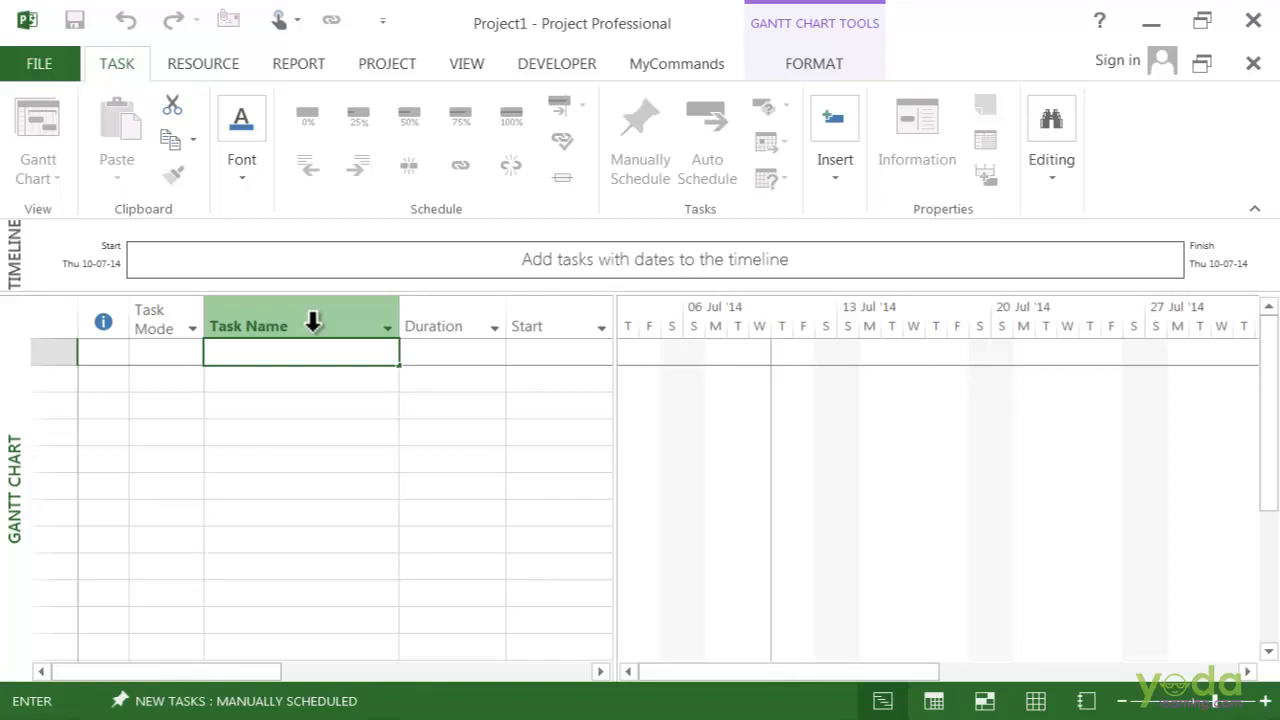
- Add a first task named "Training Roll-out initiative and plan" to the project
{"action": "type", "text": "Training Roll-out ini"}
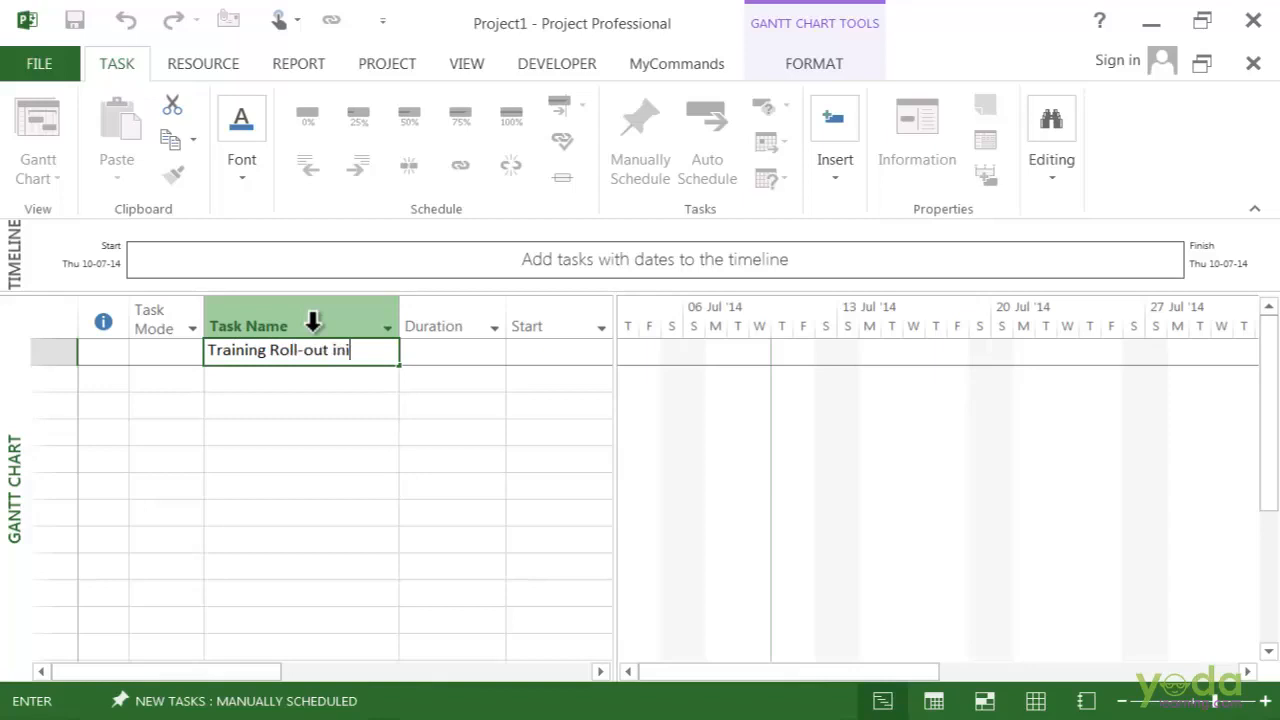
{"action": "type", "text": "tiative and "}
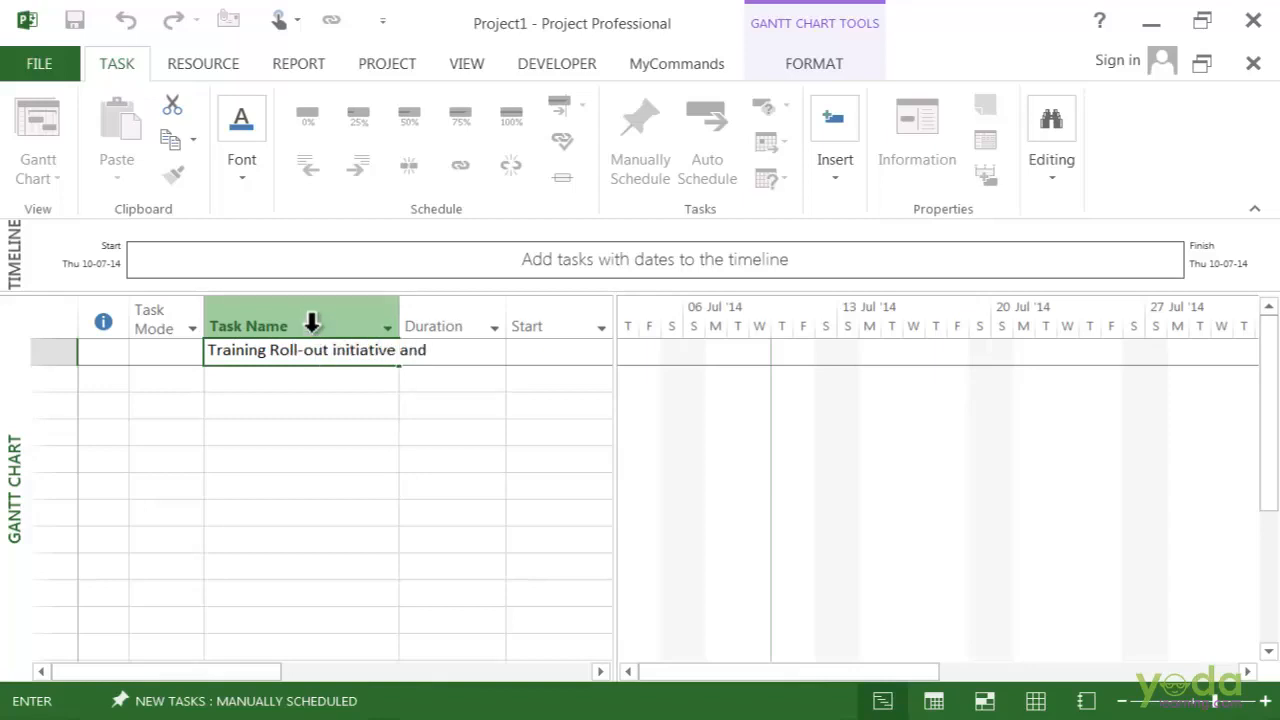
{"action": "type", "text": "plan"}
{"action": "key", "text": "Return"}
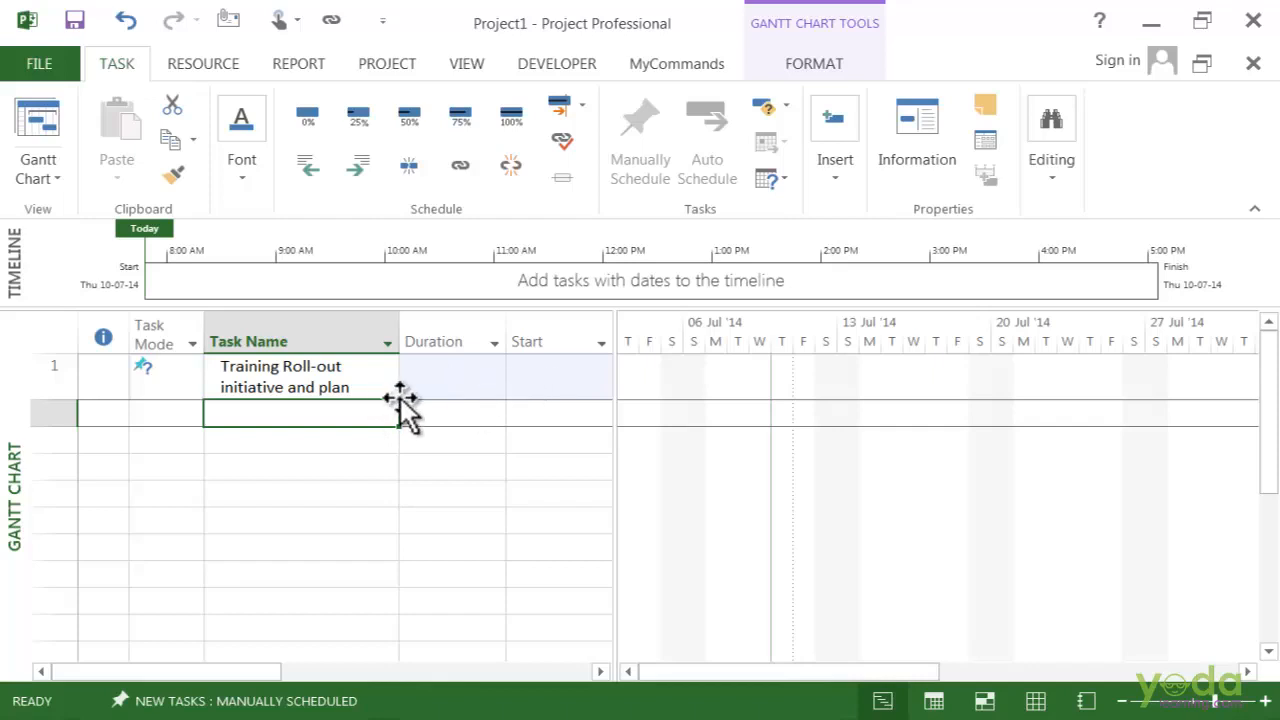
- Set the start date of the training roll-out task to 11-july-2014
{"action": "left_click", "coordinate": [170, 383]}
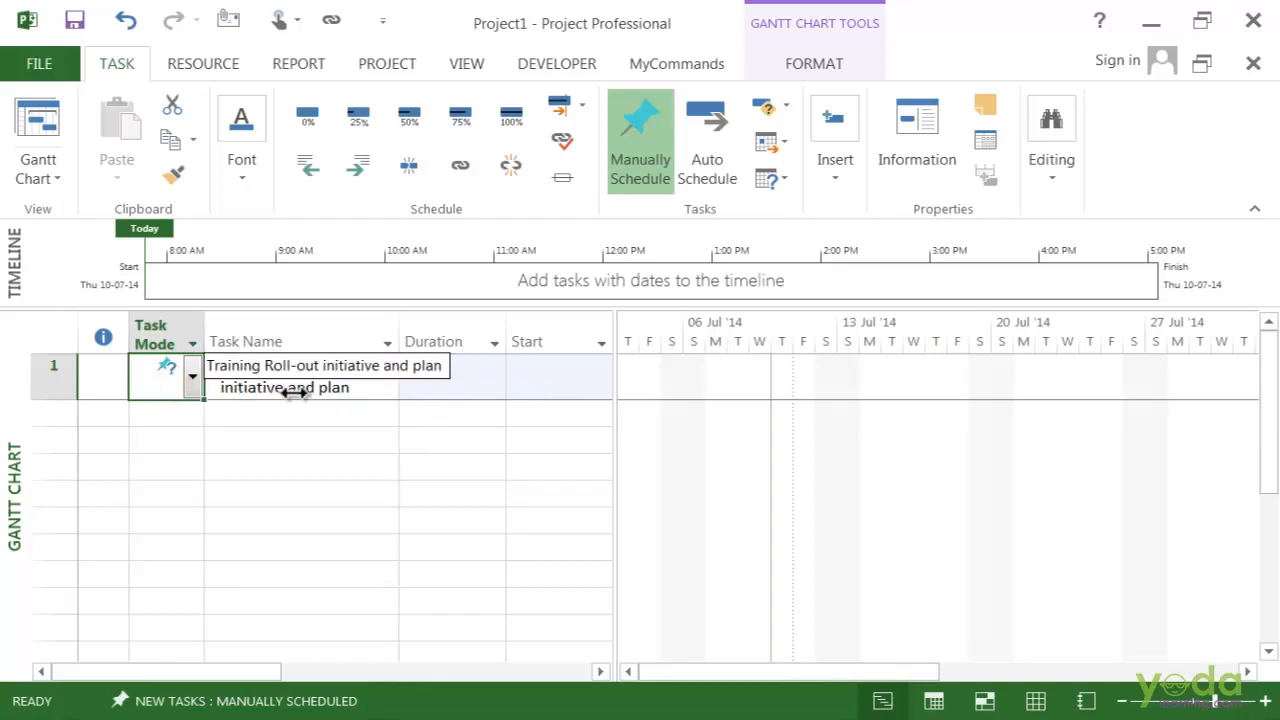
{"action": "left_click", "coordinate": [468, 386]}
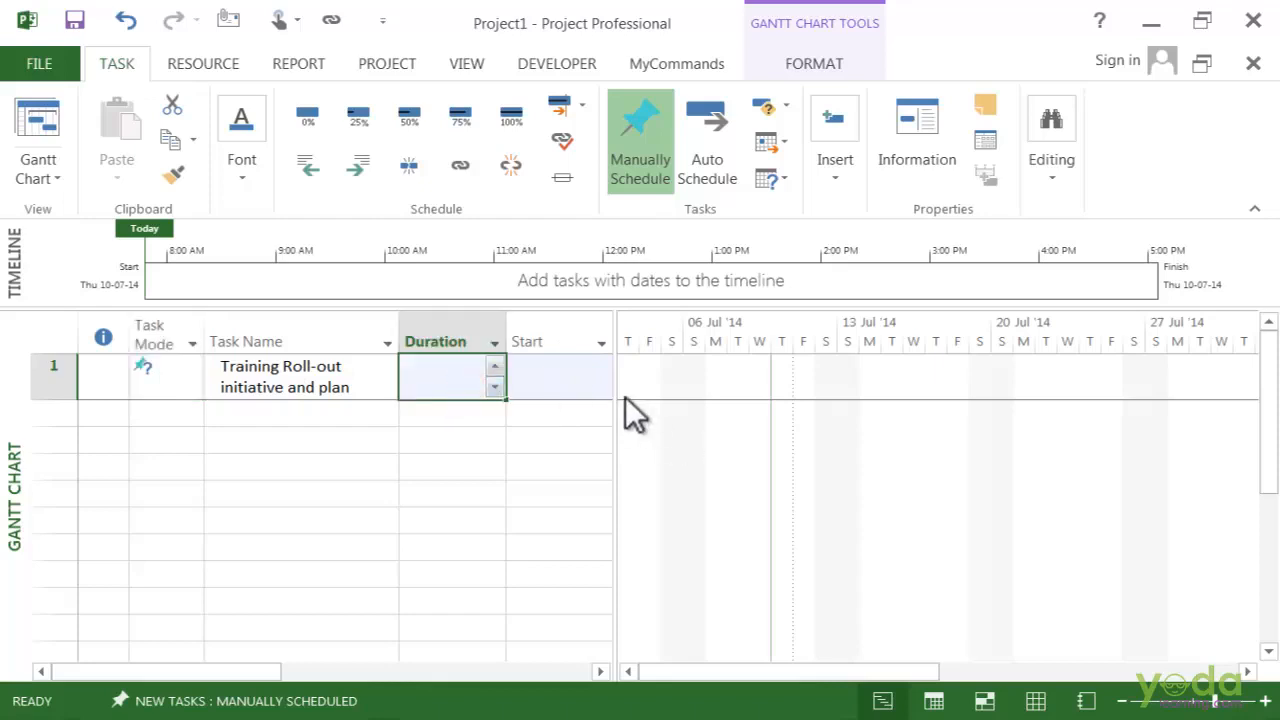
{"action": "left_click", "coordinate": [586, 372]}
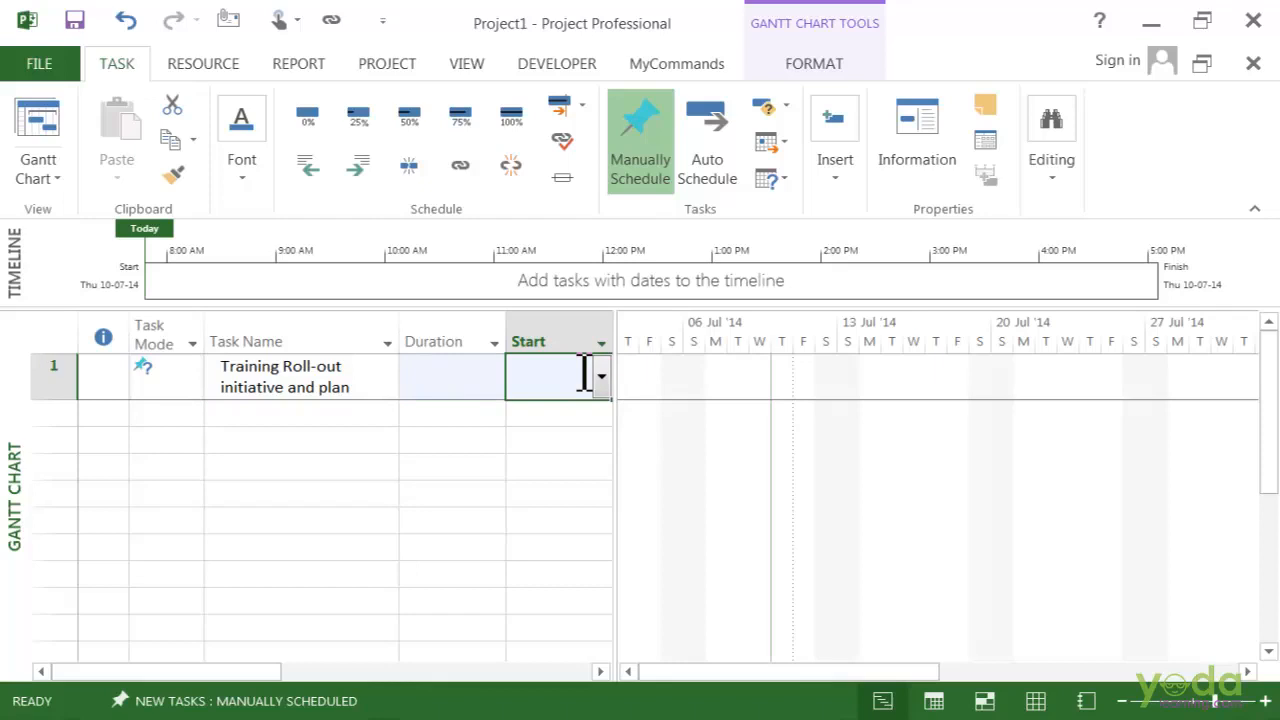
{"action": "type", "text": "11"}
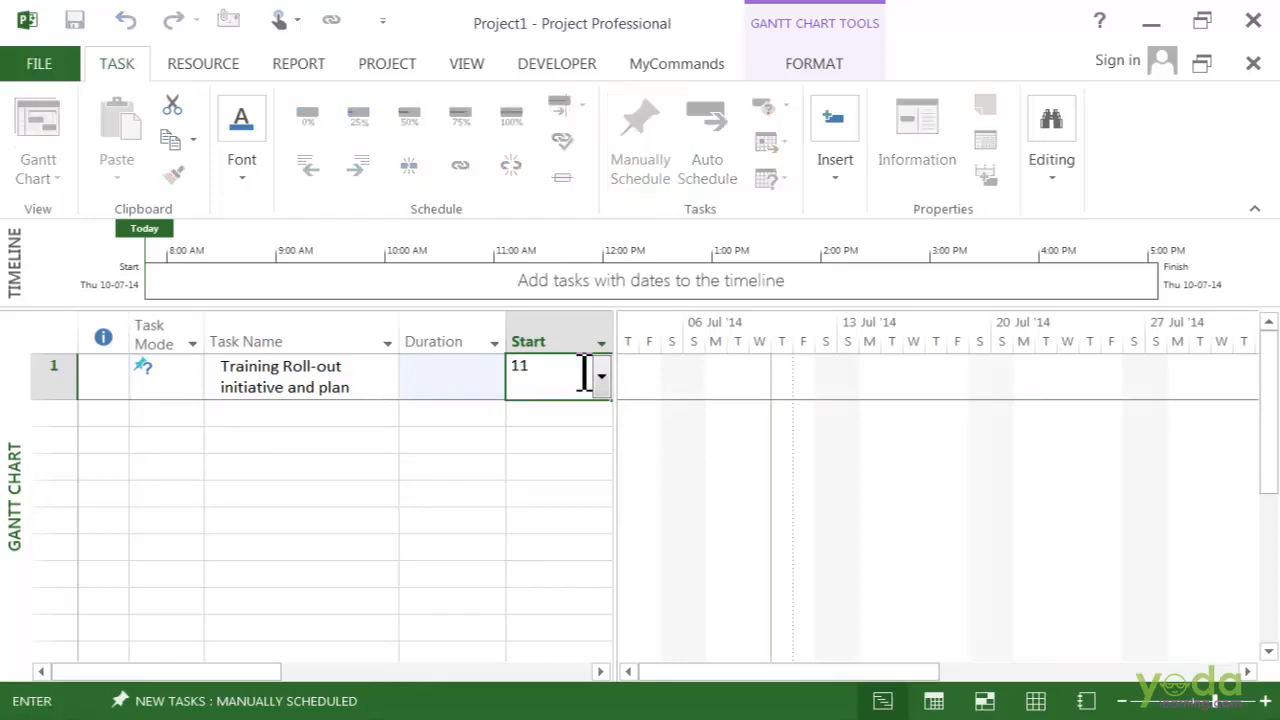
{"action": "type", "text": "-july-2014"}
{"action": "key", "text": "Return"}
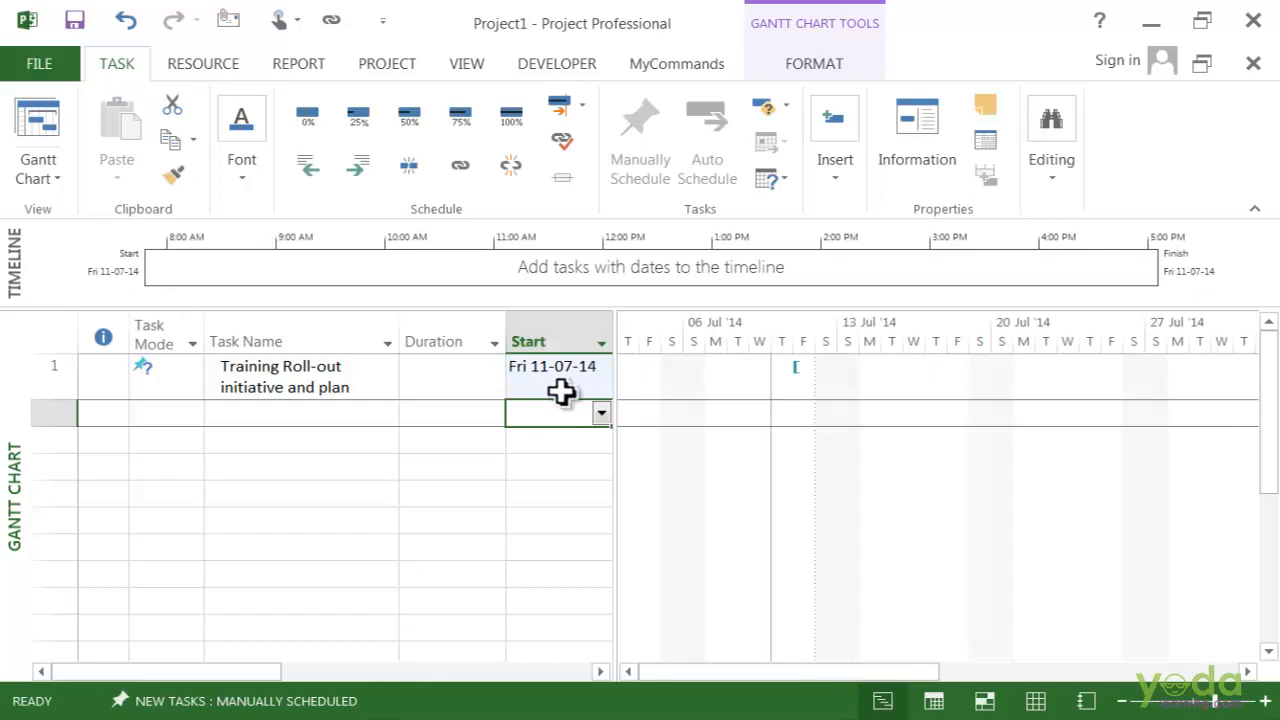
{"action": "left_click", "coordinate": [561, 392]}
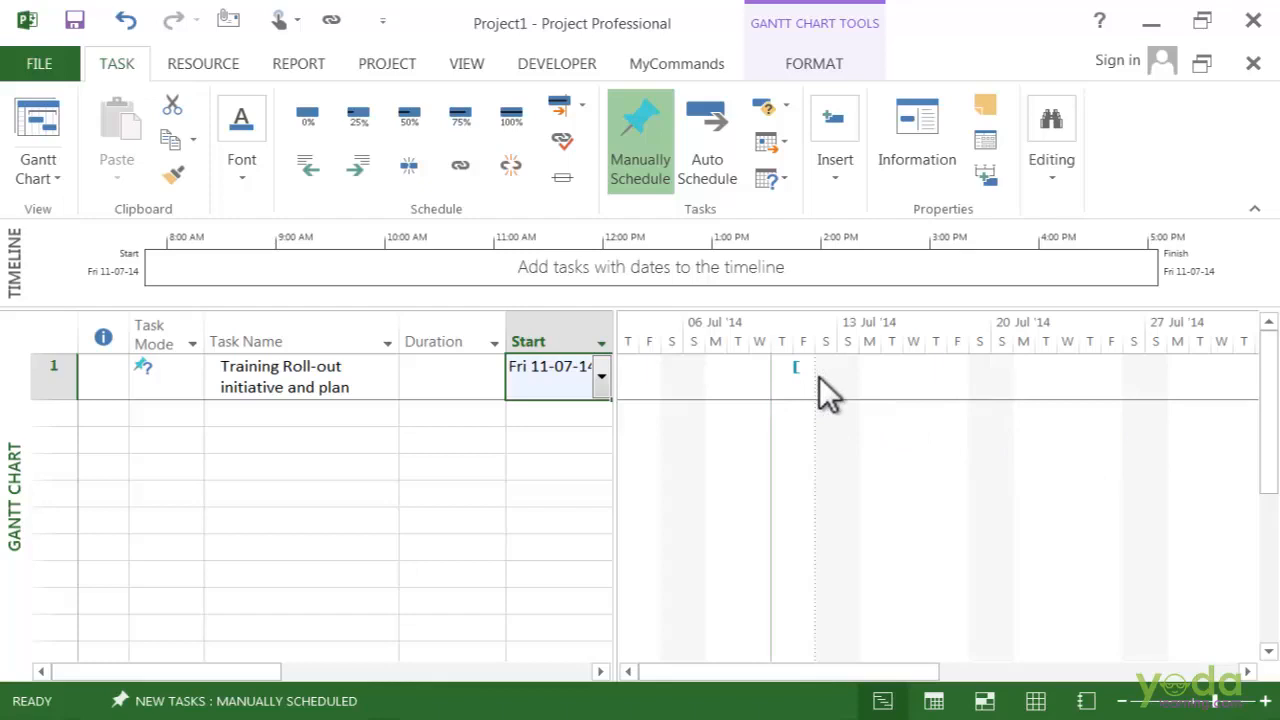
- Enter a placeholder text note in the first task's duration, saying who will decide the duration for the plan
{"action": "left_click", "coordinate": [434, 374]}
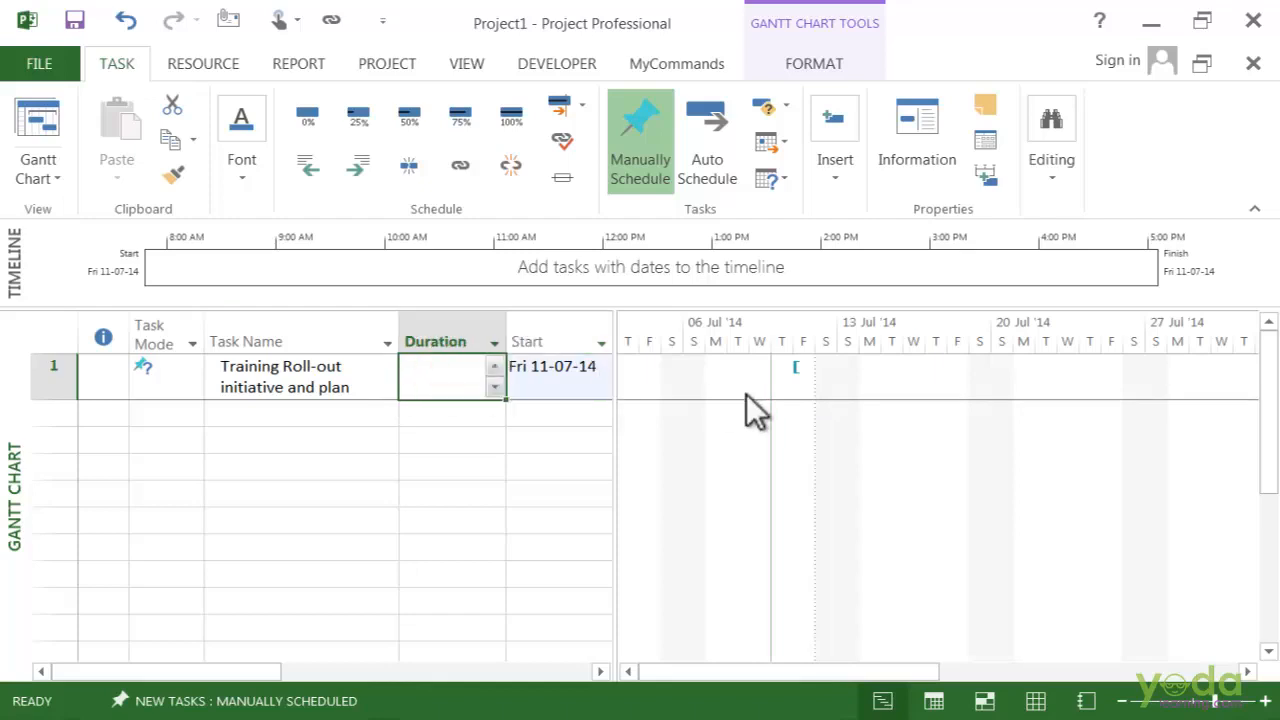
{"action": "type", "text": "Petere"}
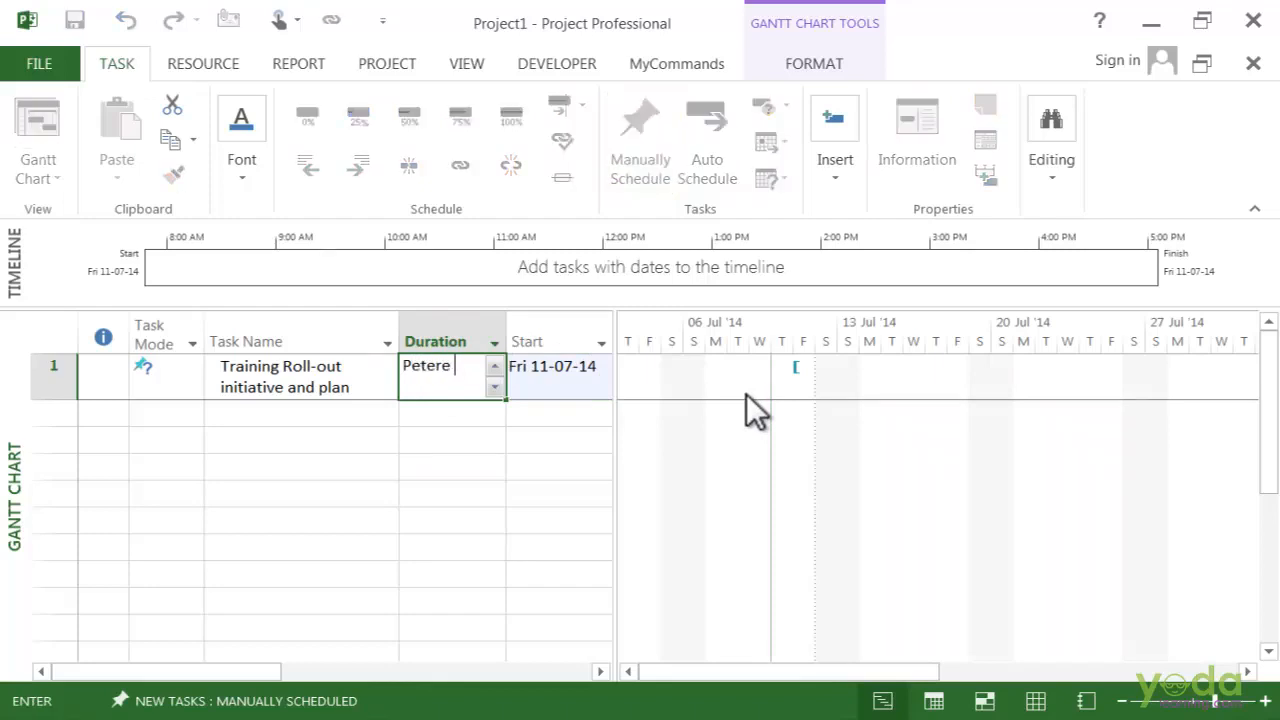
{"action": "key", "text": "BackSpace"}
{"action": "type", "text": "will deci"}
{"action": "key", "text": "Escape"}
{"action": "type", "text": "ethne"}
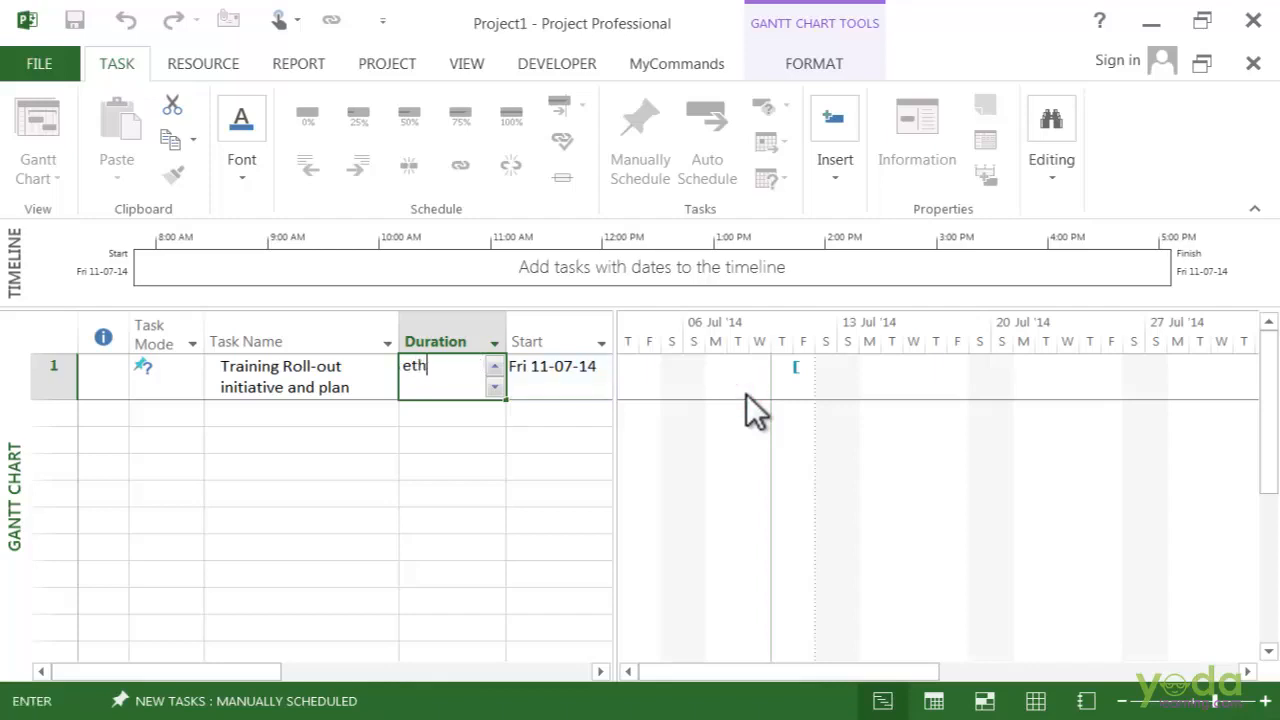
{"action": "key", "text": "BackSpace"}
{"action": "key", "text": "BackSpace"}
{"action": "key", "text": "BackSpace"}
{"action": "key", "text": "BackSpace"}
{"action": "type", "text": "the duration for the plan"}
{"action": "key", "text": "Return"}
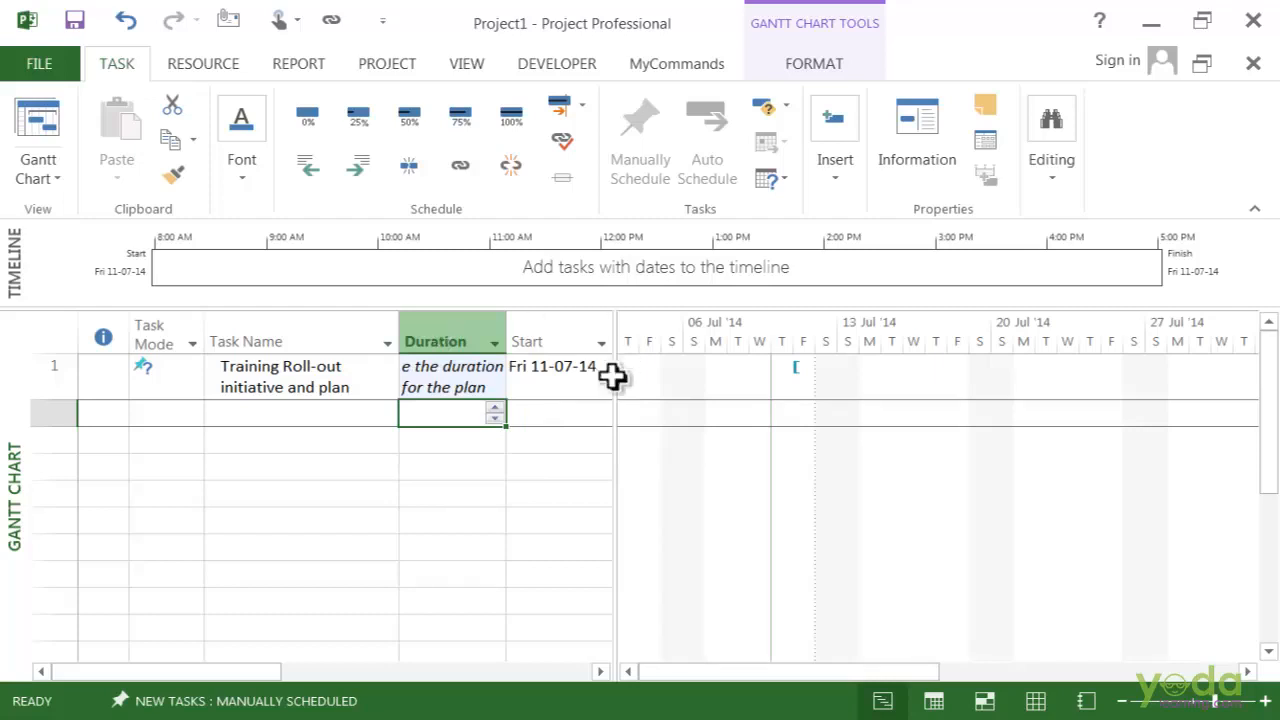
- Set the training roll-out task's duration to 2 weeks, replacing the placeholder note
{"action": "left_click", "coordinate": [457, 382]}
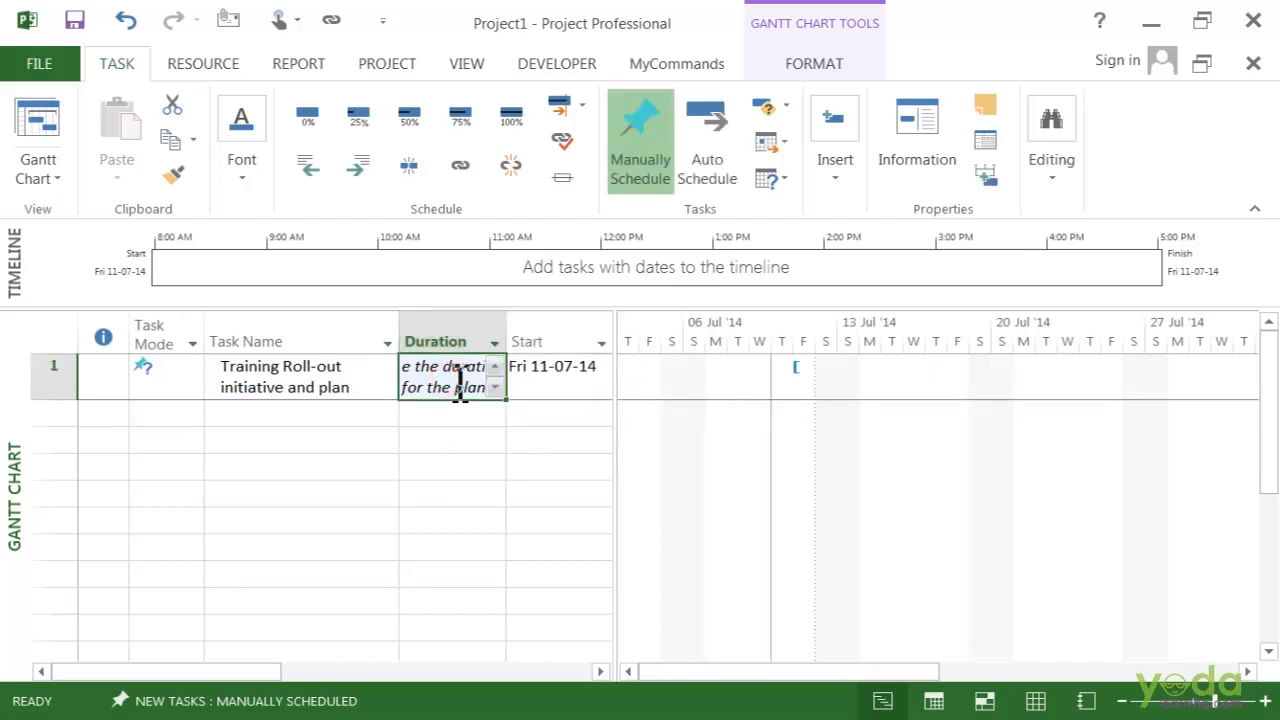
{"action": "type", "text": "2 "}
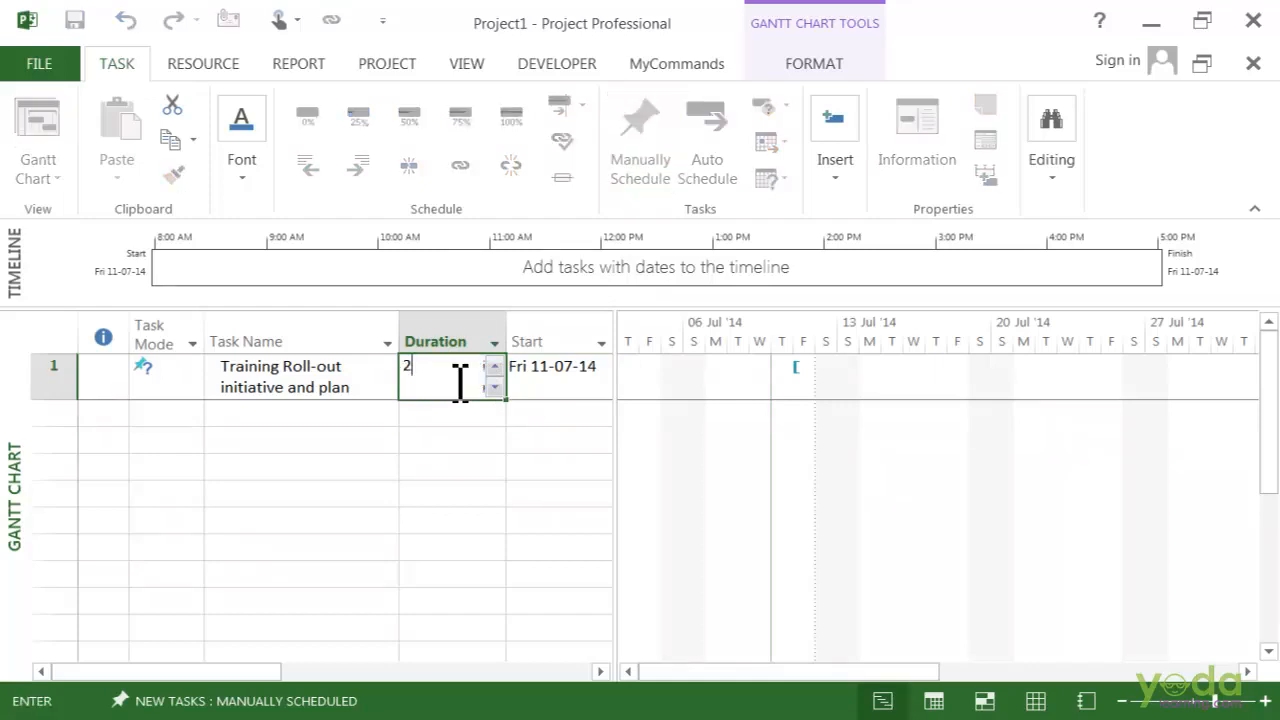
{"action": "type", "text": "w"}
{"action": "key", "text": "Return"}
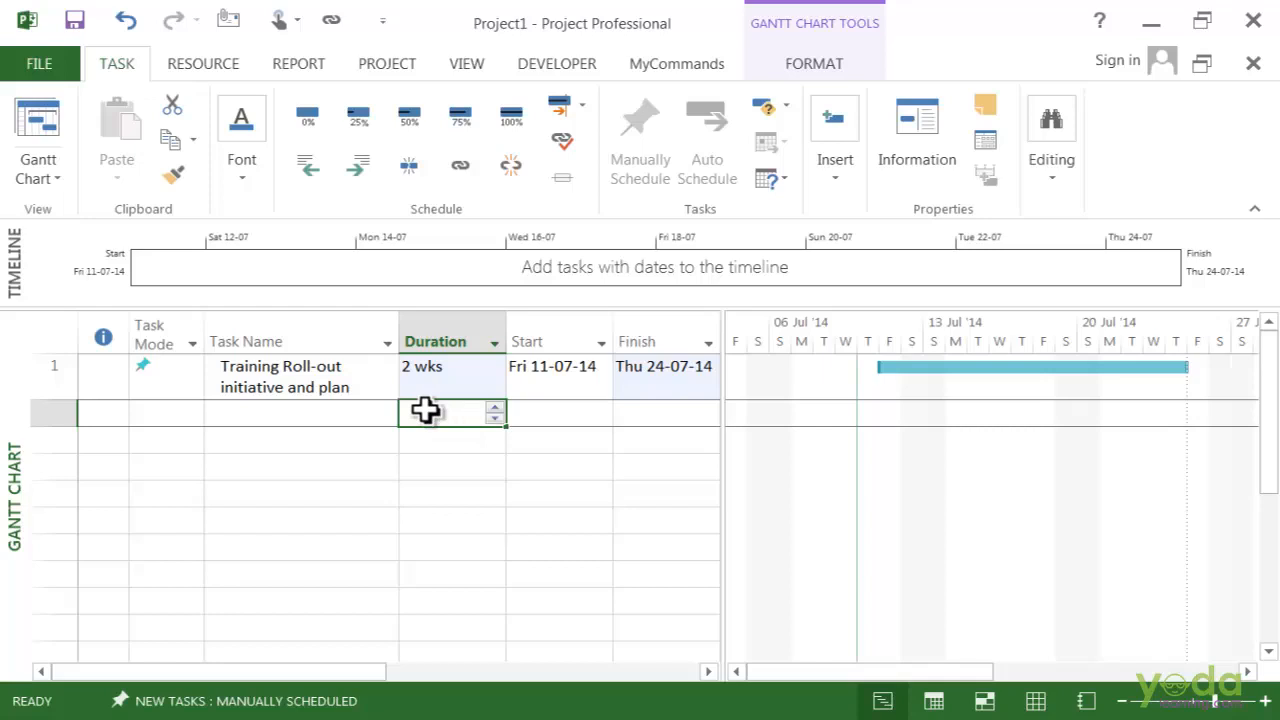
- Add a second task named "Define the objectiv" below the training roll-out task
{"action": "left_click", "coordinate": [355, 420]}
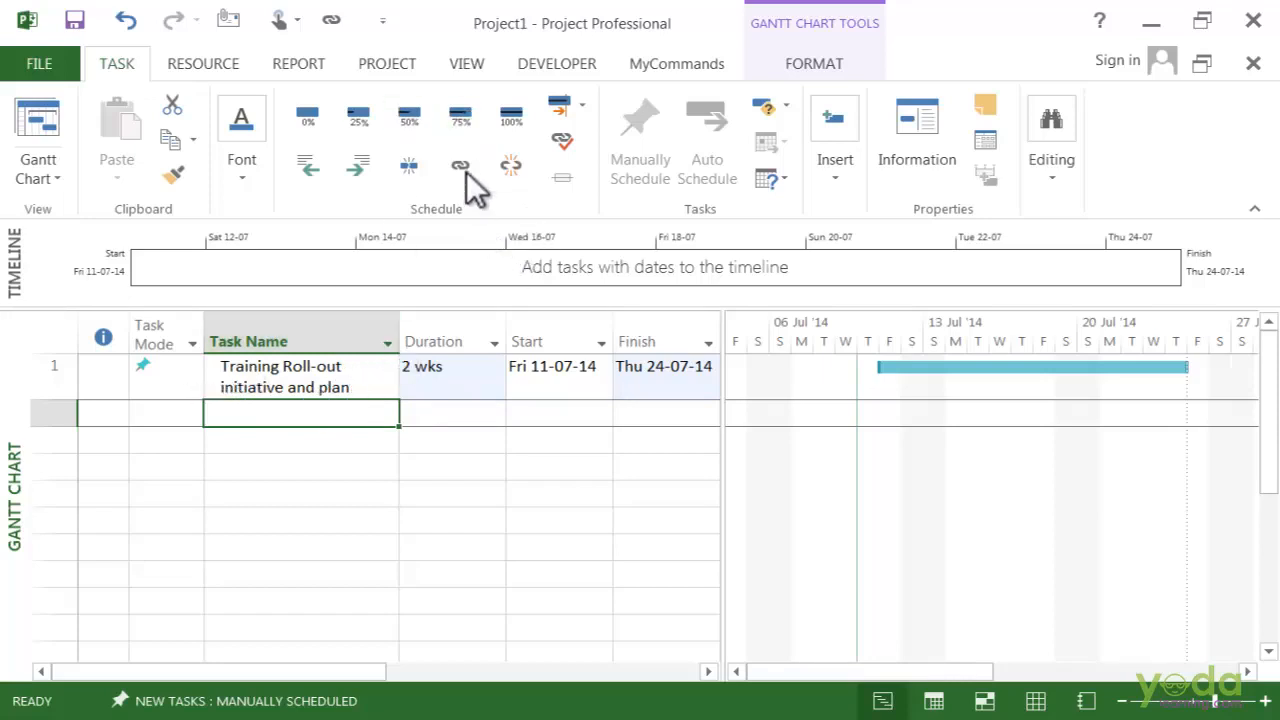
{"action": "left_click", "coordinate": [295, 417]}
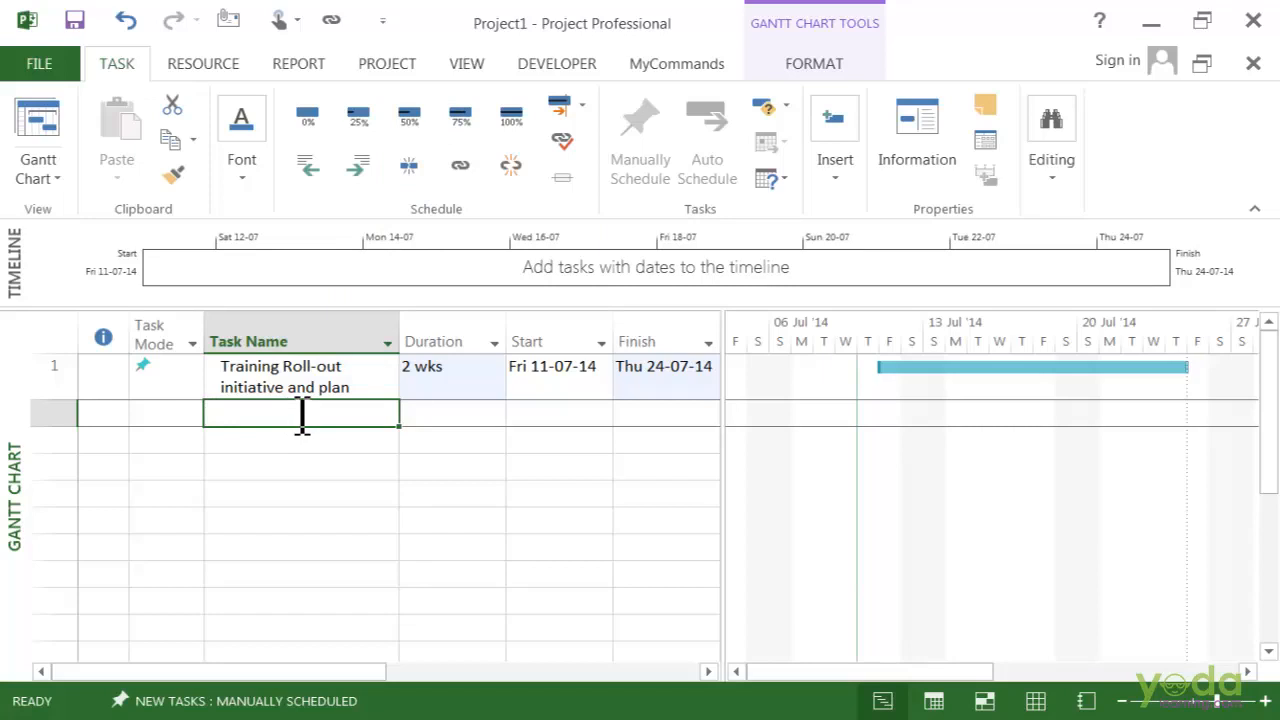
{"action": "type", "text": "Define"}
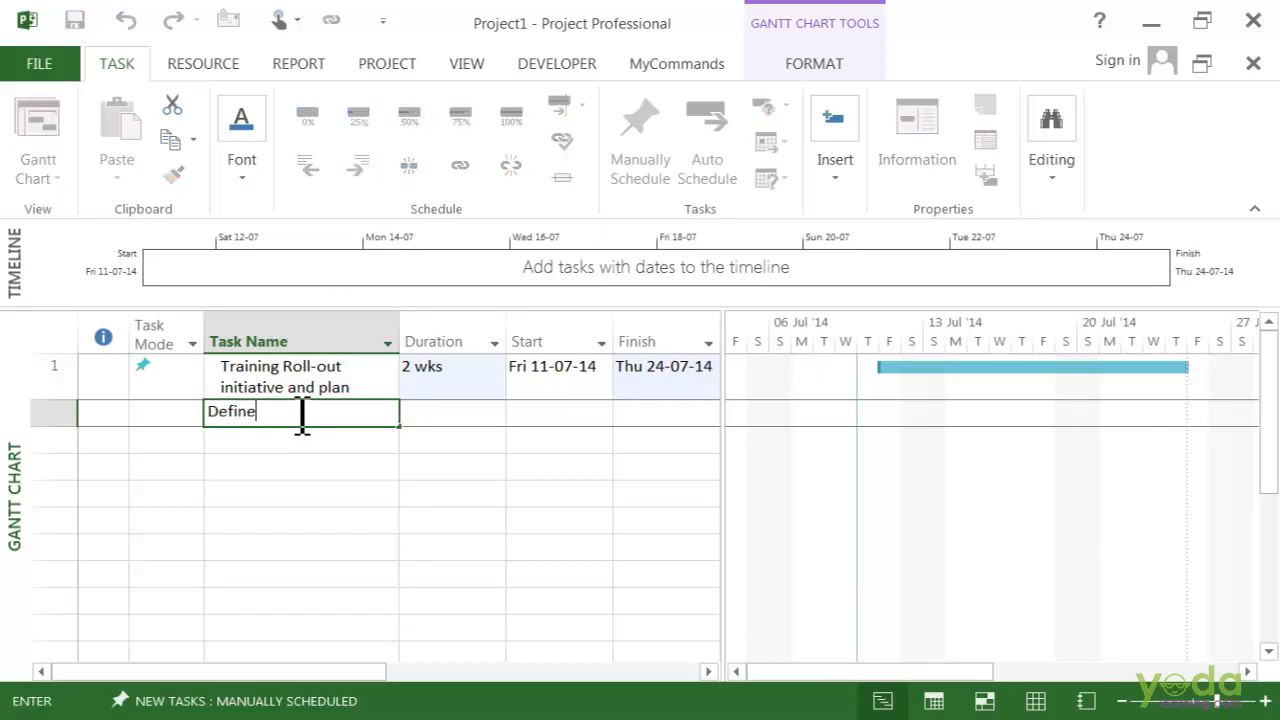
{"action": "type", "text": " the objectiv"}
{"action": "key", "text": "Return"}
- Give the second task a duration of 3 days and a start date of Fri 11-07-14
{"action": "left_click", "coordinate": [445, 412]}
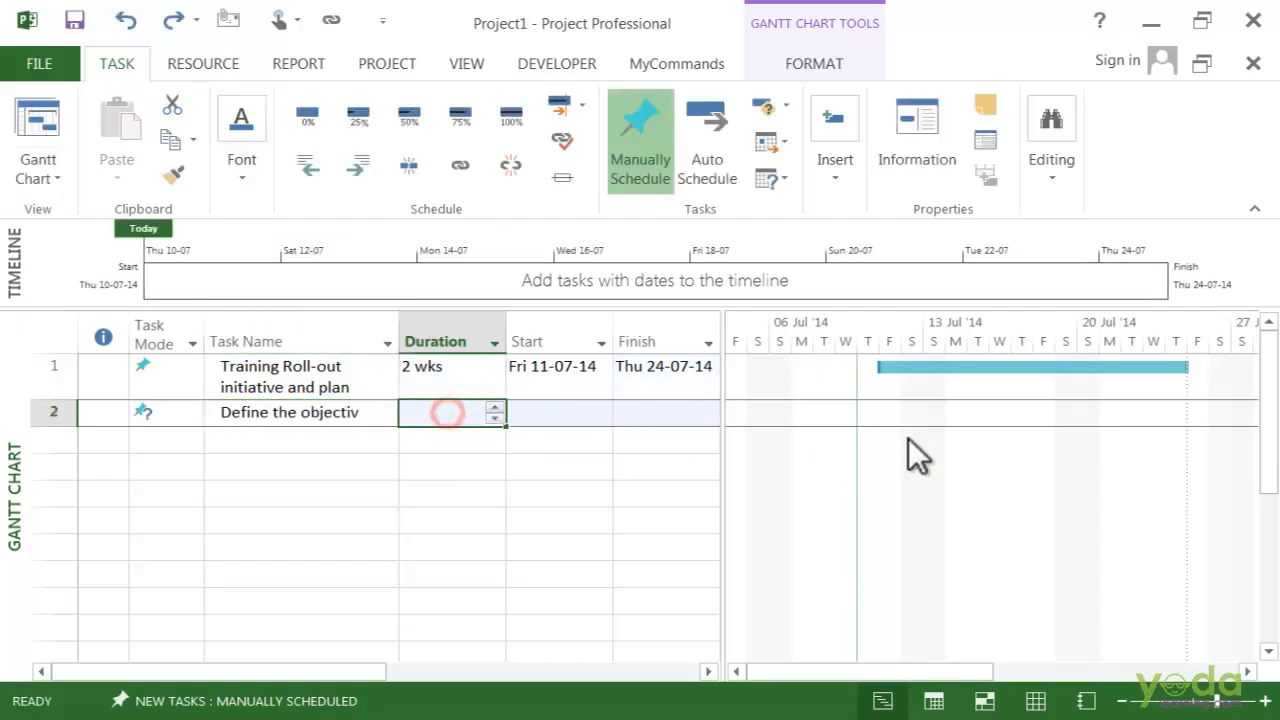
{"action": "type", "text": "3d"}
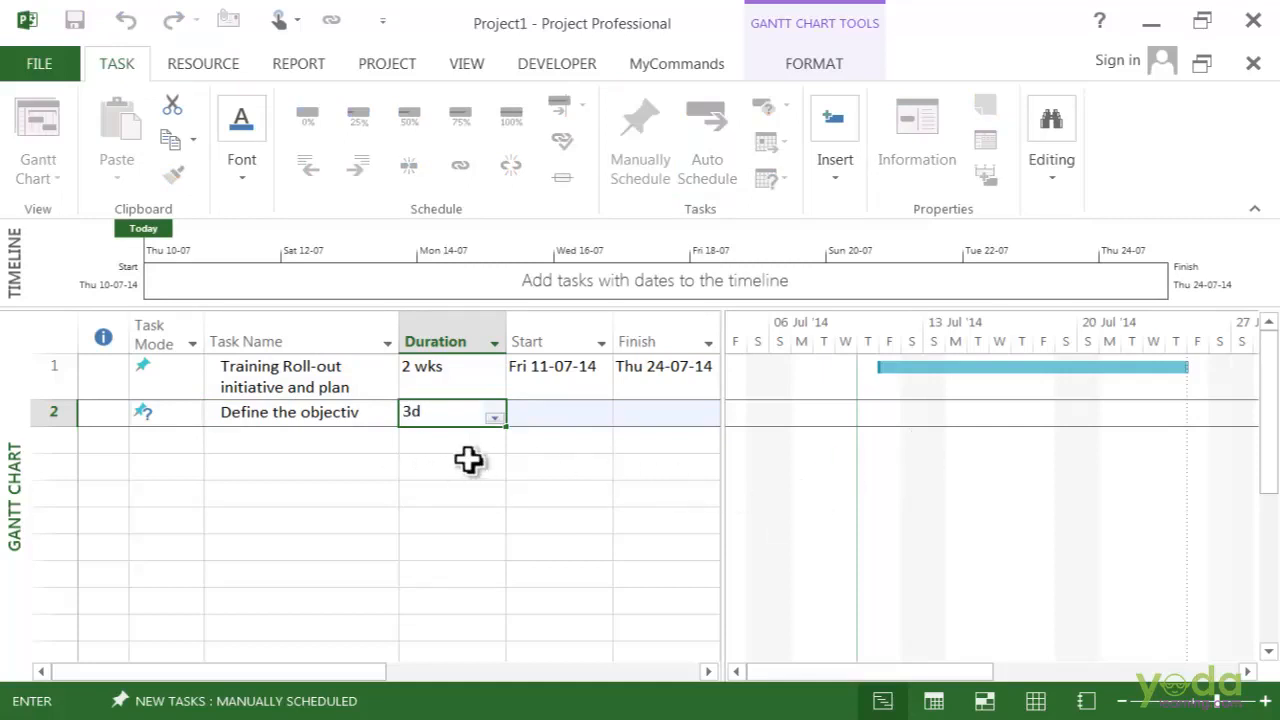
{"action": "key", "text": "Return"}
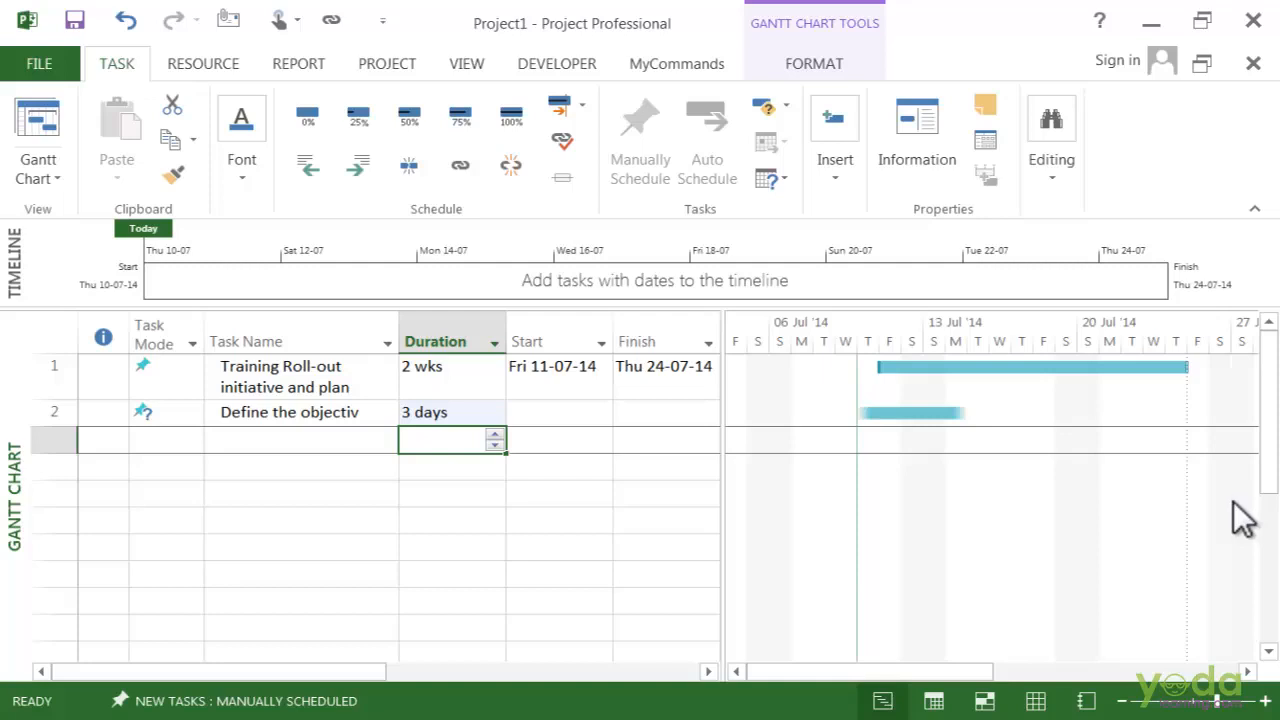
{"action": "left_click", "coordinate": [563, 418]}
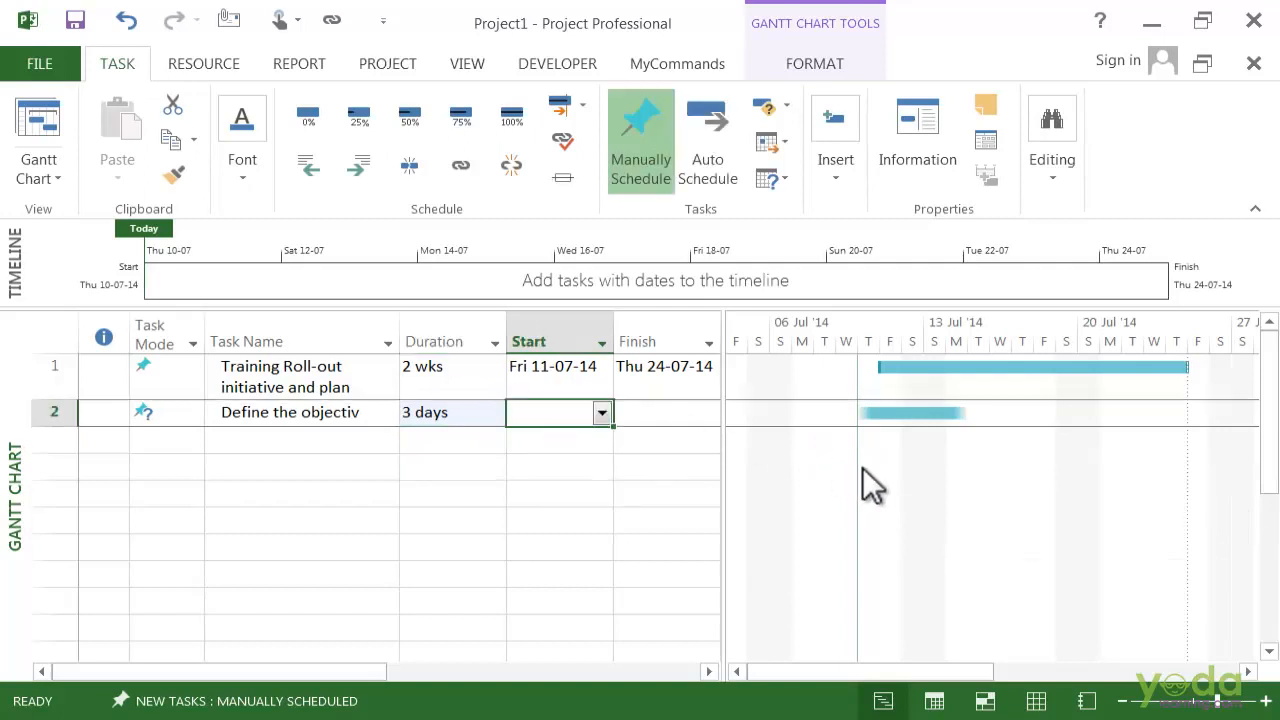
{"action": "key", "text": "Return"}
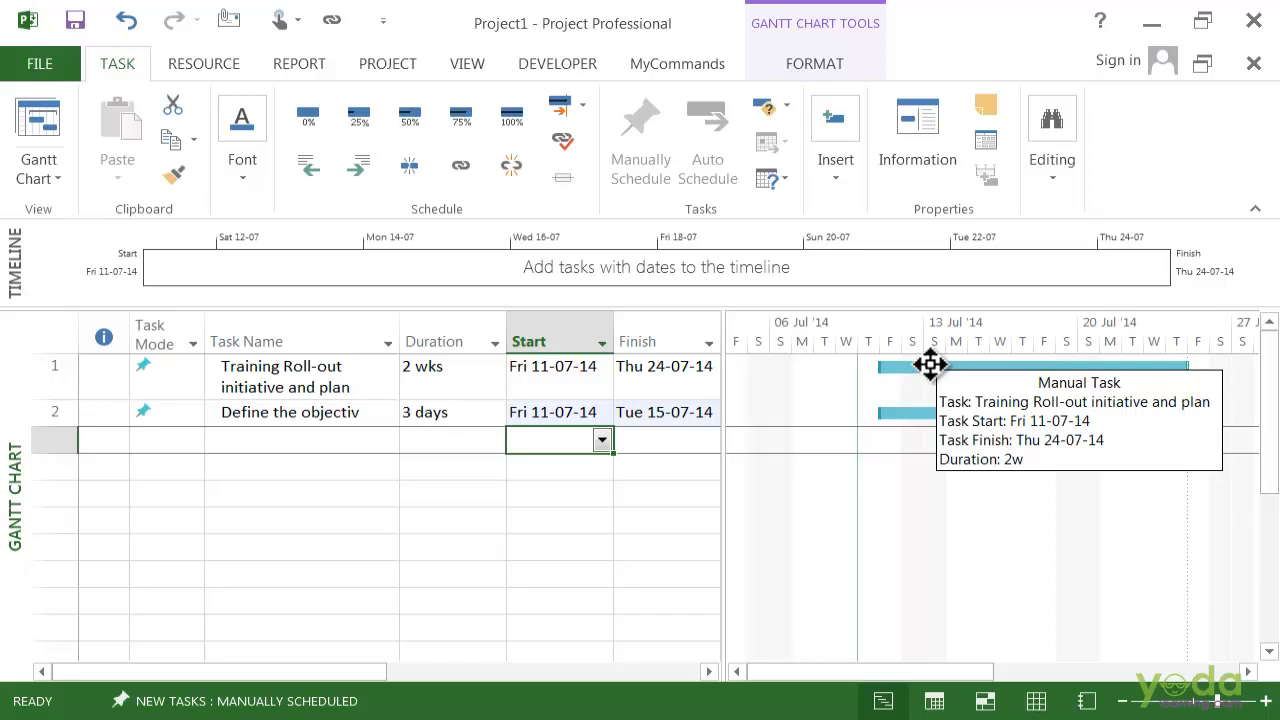
- Indent the "Define the objectiv" task as a subtask of the training roll-out task
{"action": "left_click", "coordinate": [296, 418]}
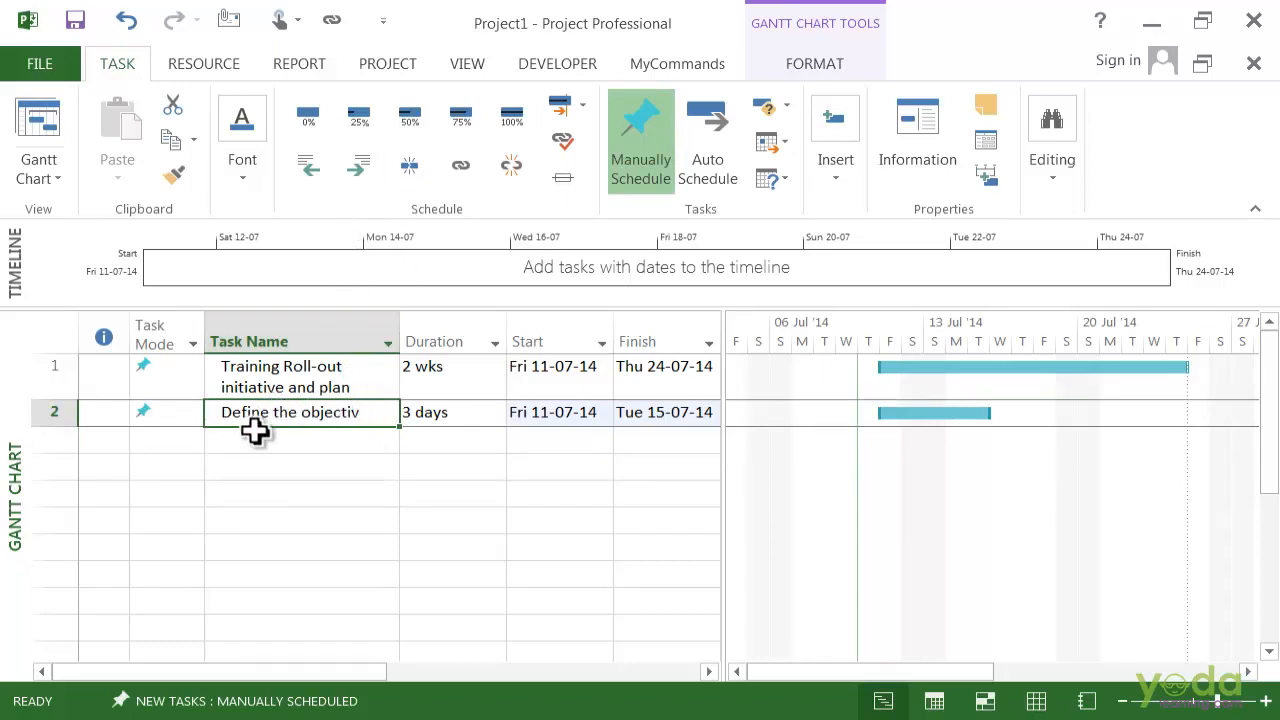
{"action": "left_click", "coordinate": [358, 163]}
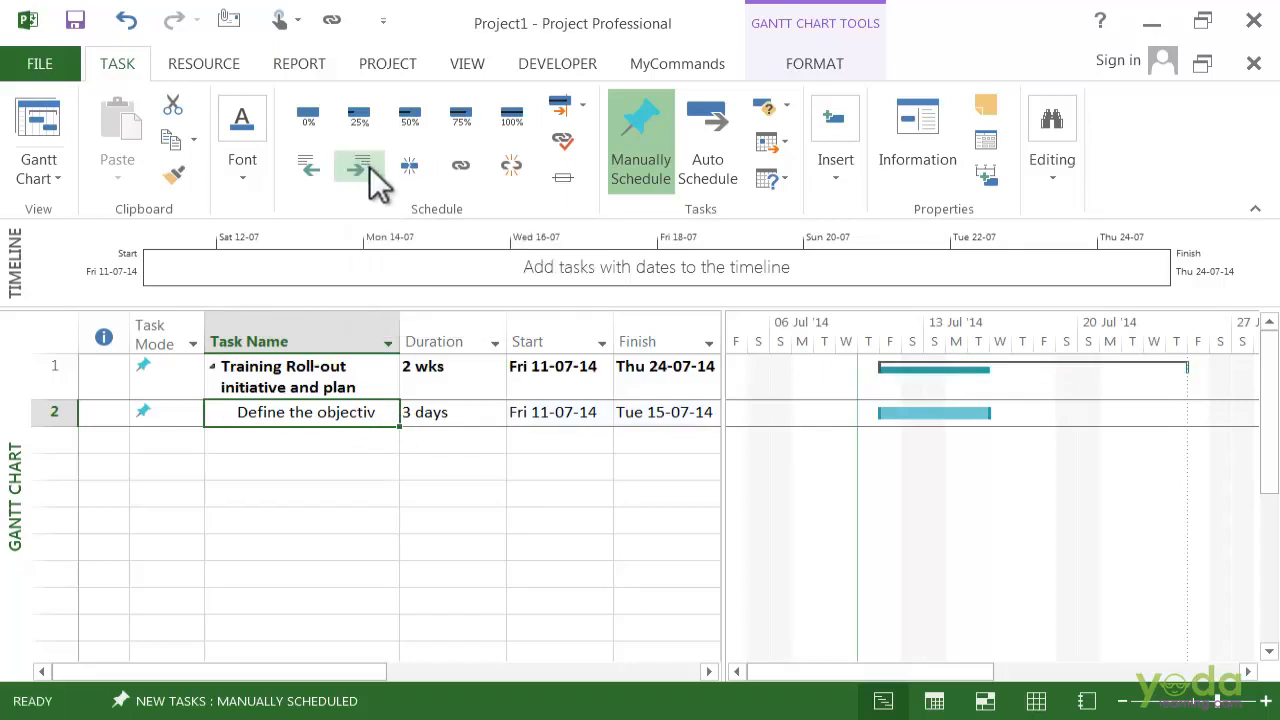